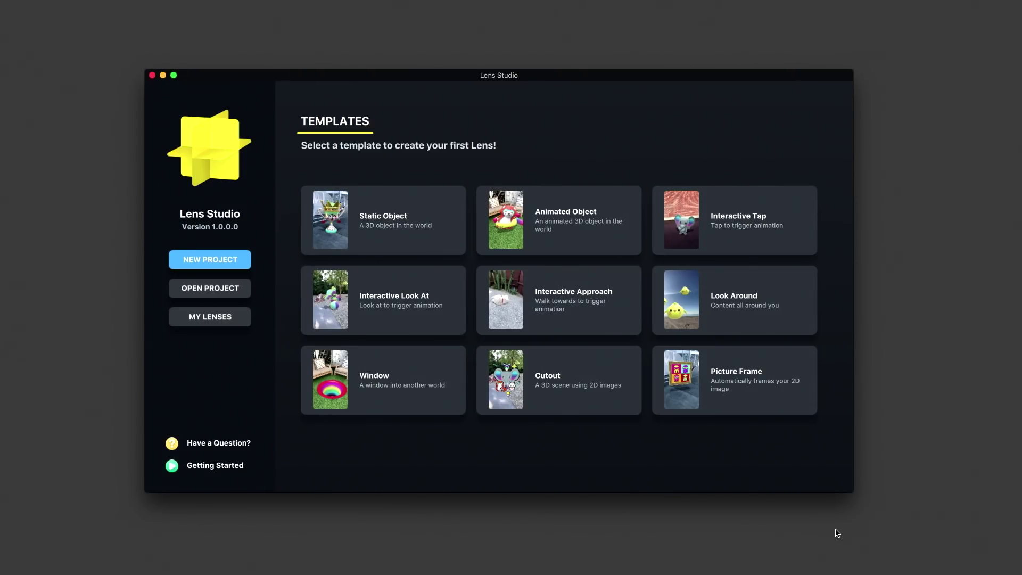
# Create a new project from the Cutout template on the start screen.
pyautogui.moveTo(493, 392)
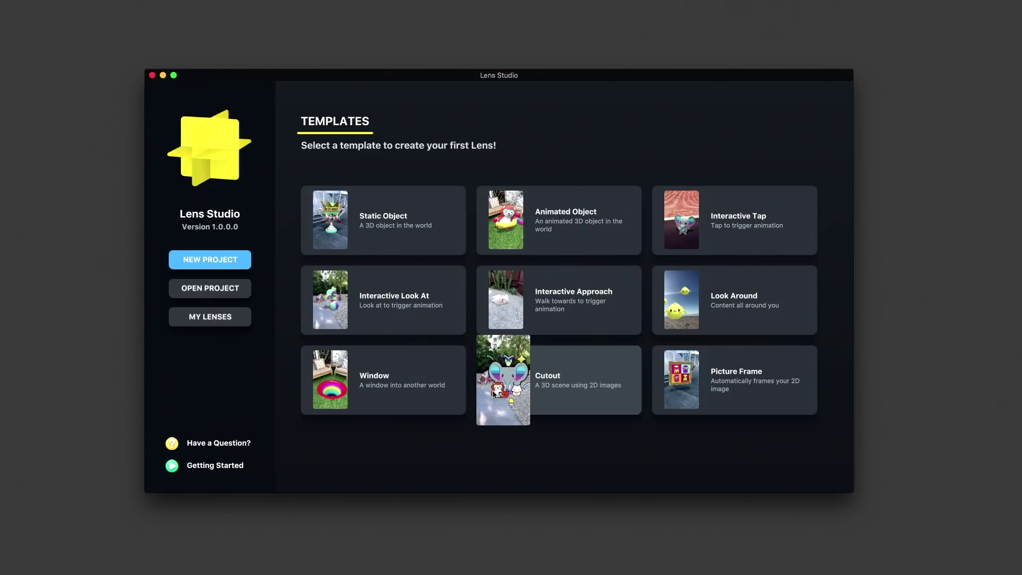
pyautogui.click(493, 391)
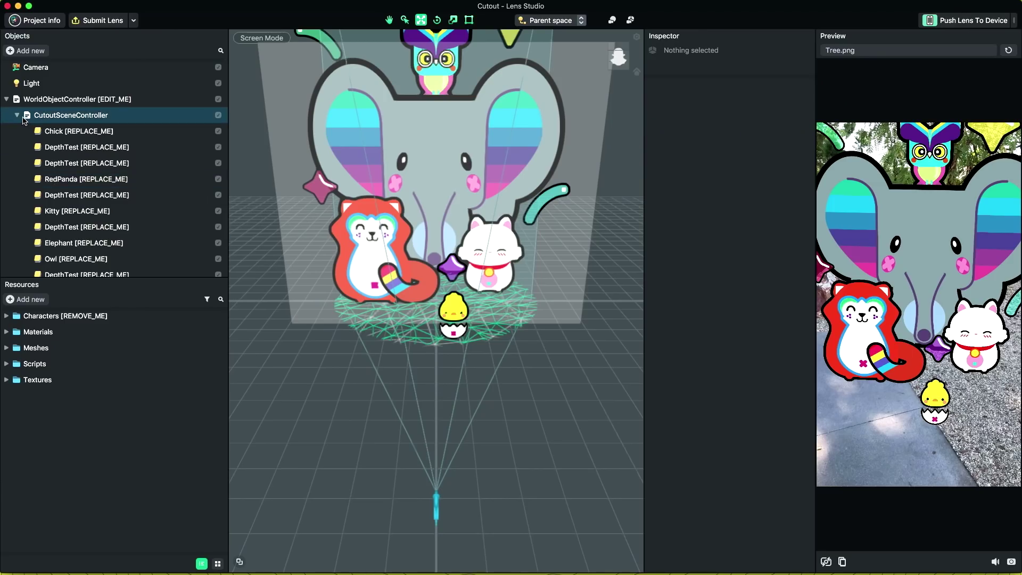
# Remove the template's original Elephant sprite from the Objects panel.
pyautogui.click(55, 243)
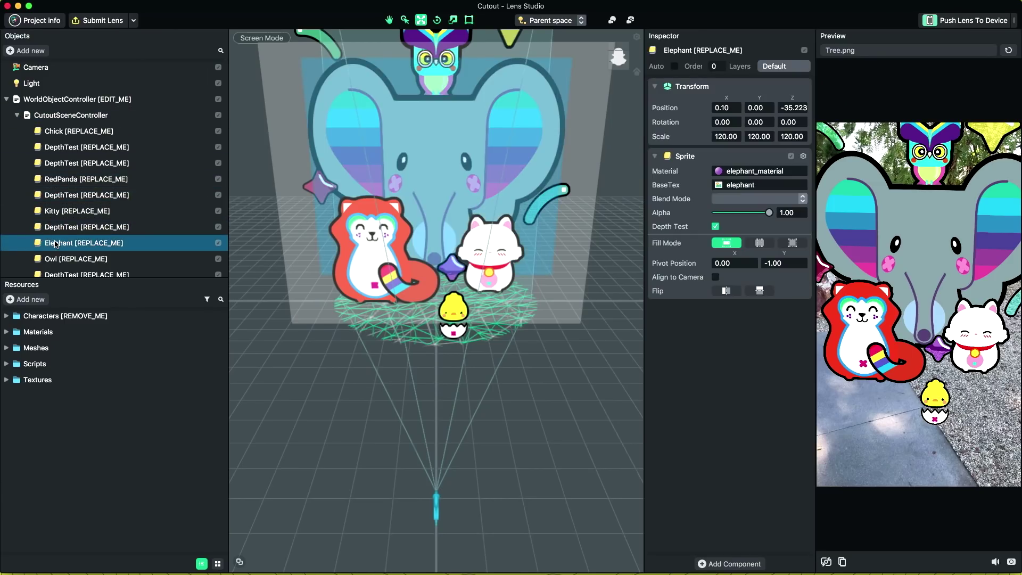
pyautogui.rightClick(56, 244)
pyautogui.click(75, 317)
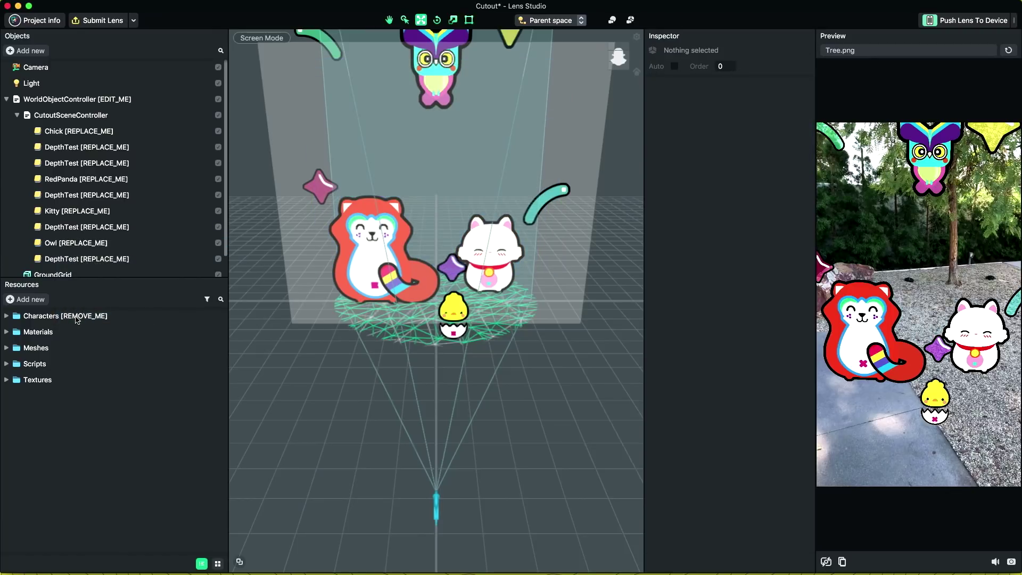
pyautogui.click(17, 117)
# Import elephant.png from the Desktop into the project's Resources panel.
pyautogui.press('super+Tab')
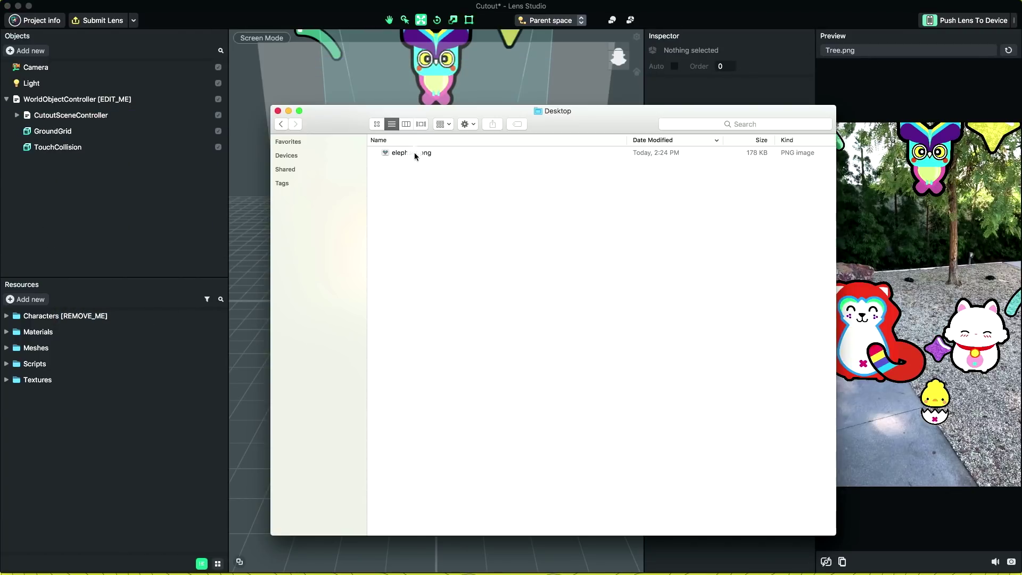
pyautogui.click(415, 152)
pyautogui.moveTo(417, 155); pyautogui.dragTo(107, 444)
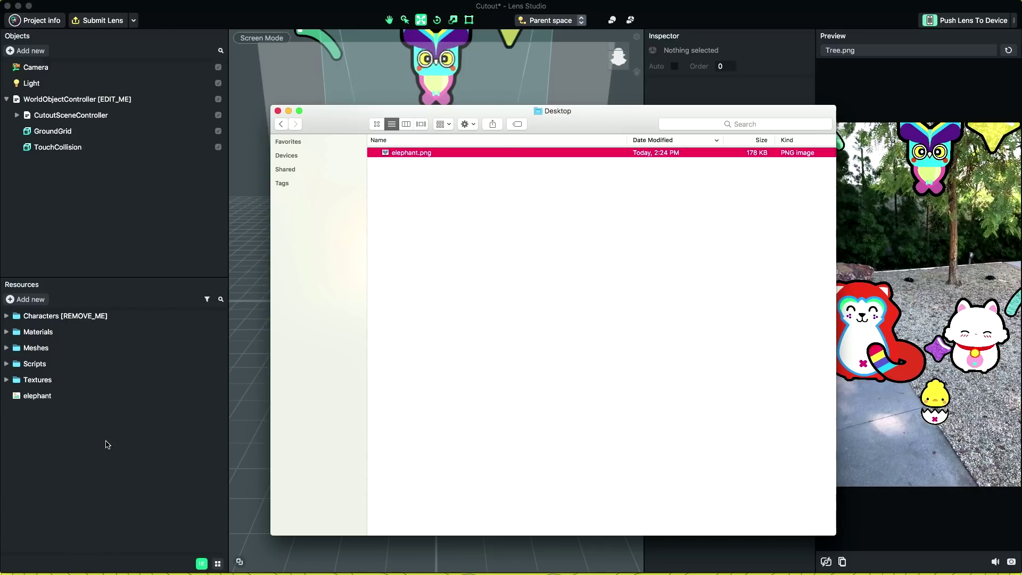
pyautogui.click(288, 110)
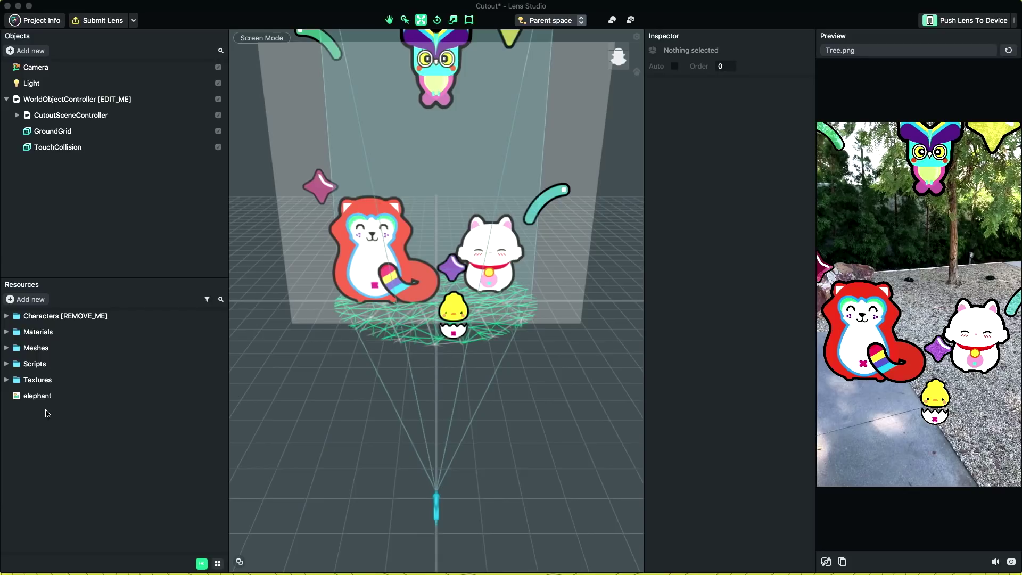
# Add a new Sprite object and place it under CutoutSceneController.
pyautogui.click(45, 102)
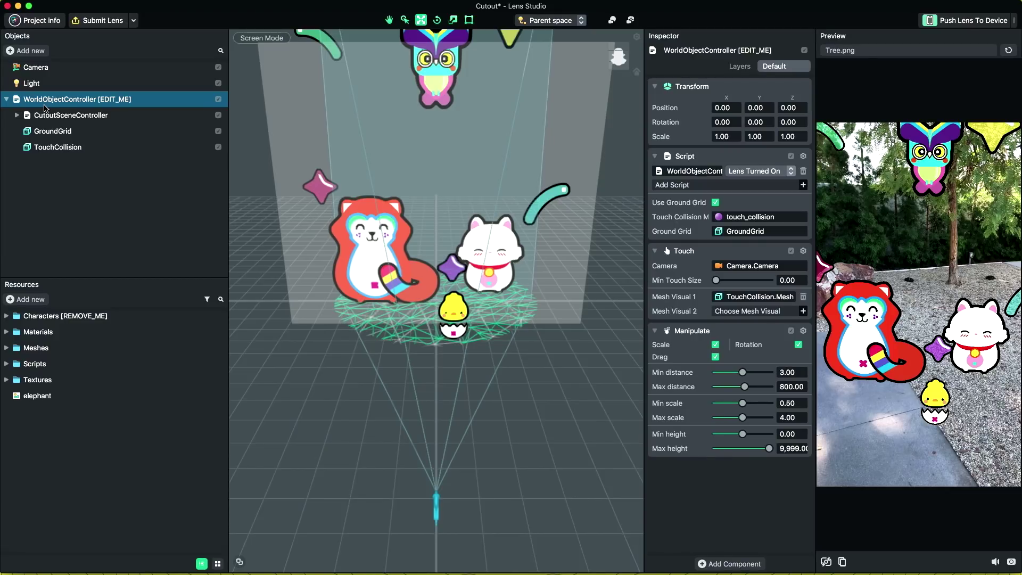
pyautogui.click(28, 51)
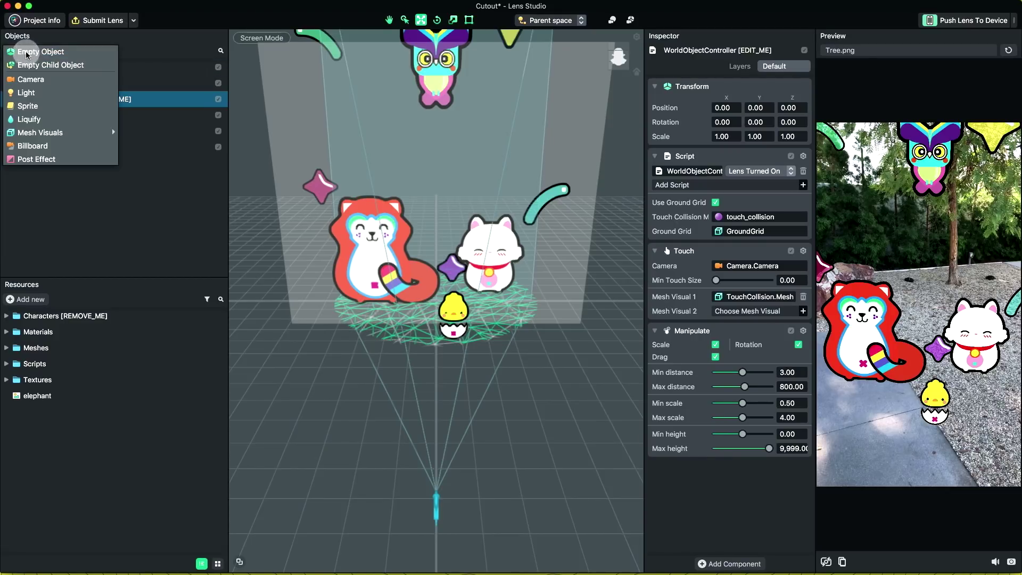
pyautogui.click(26, 106)
pyautogui.click(40, 164)
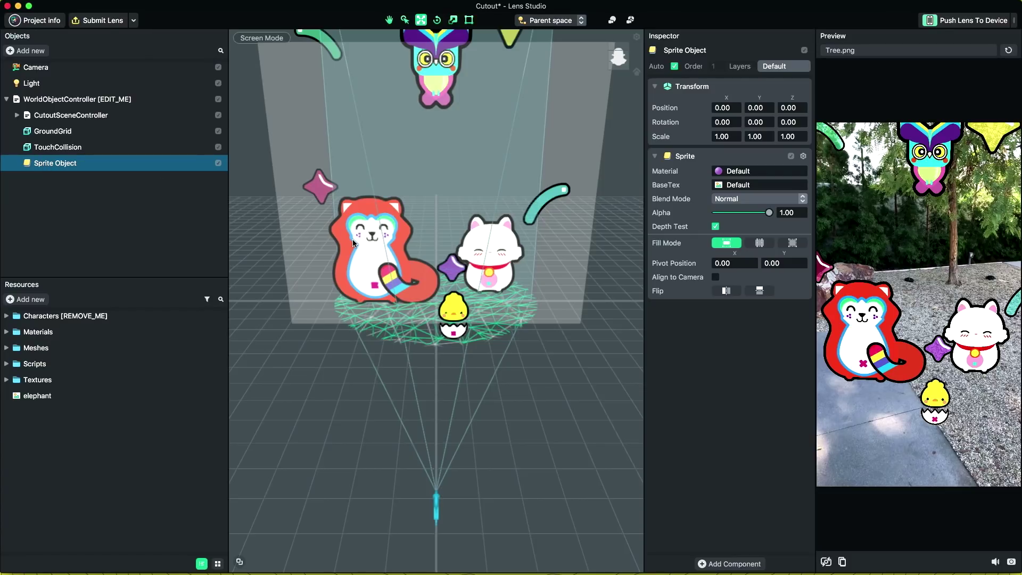
pyautogui.moveTo(65, 168); pyautogui.dragTo(69, 115)
pyautogui.scroll(-2, 72, 253)
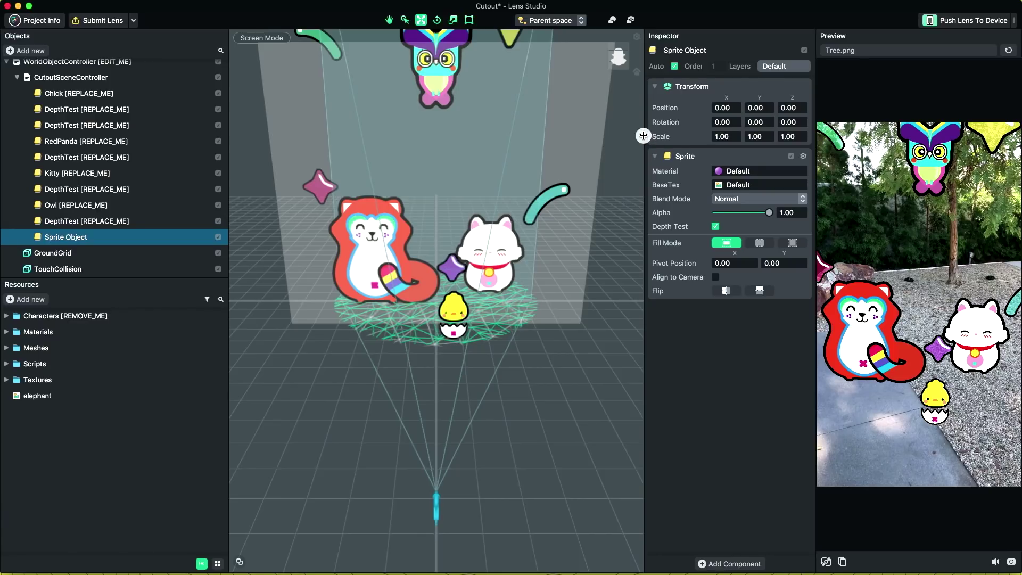
# Widen the Inspector panel and switch the manipulation mode with W.
pyautogui.moveTo(645, 140); pyautogui.dragTo(595, 141)
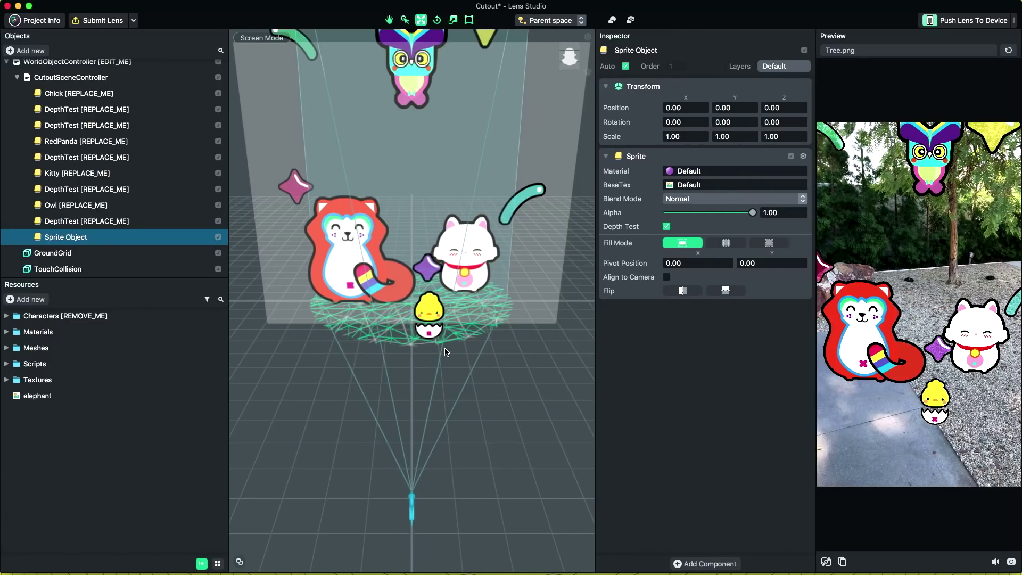
pyautogui.scroll(-5, 447, 351)
pyautogui.press('w')
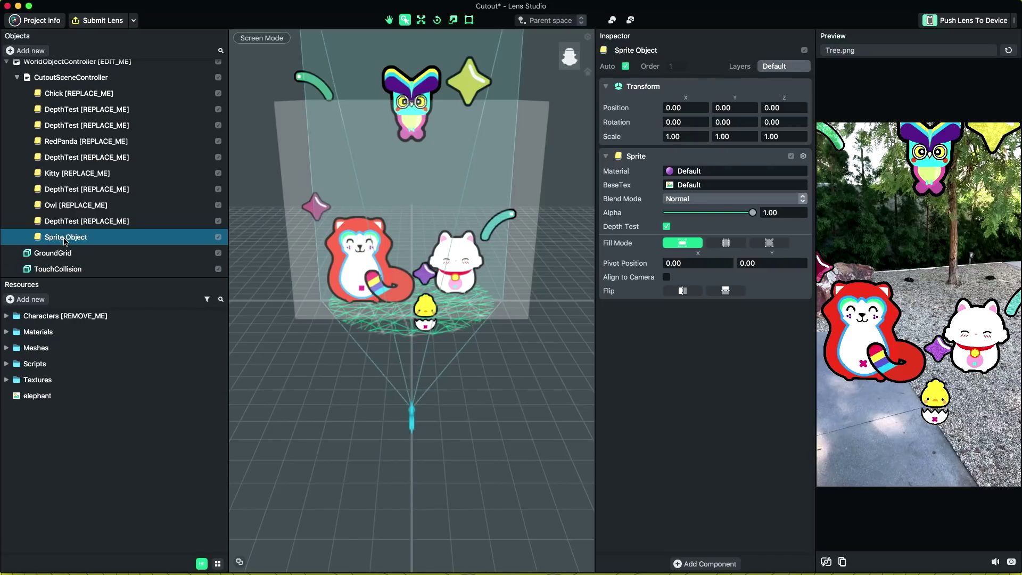
# Rename the new Sprite Object to 'Elephant'.
pyautogui.rightClick(64, 241)
pyautogui.click(85, 272)
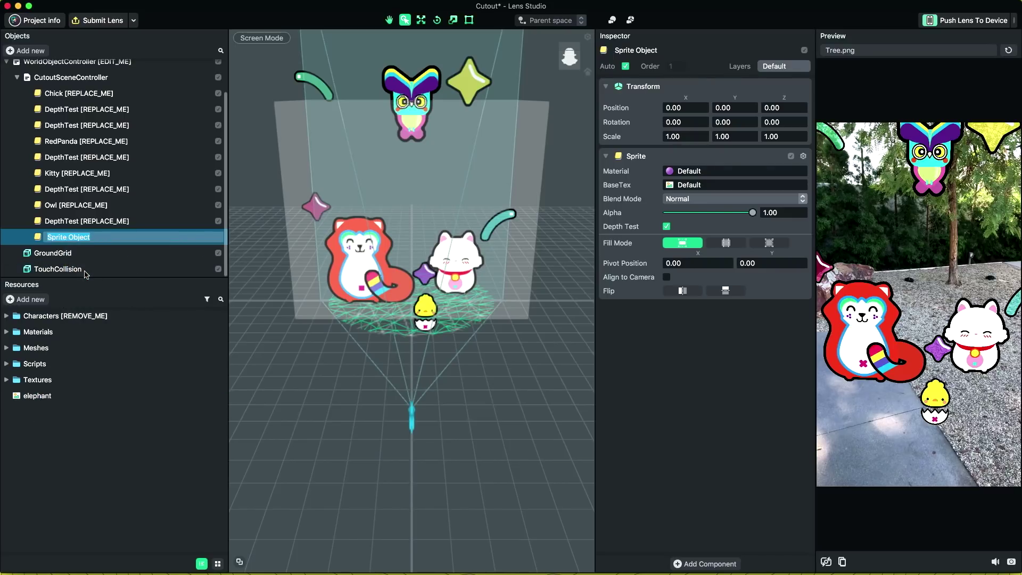
pyautogui.write('Elephant')
pyautogui.press('Return')
# Browse the Materials folder and preview the elephant and Characters Props01–Props04 textures.
pyautogui.doubleClick(64, 331)
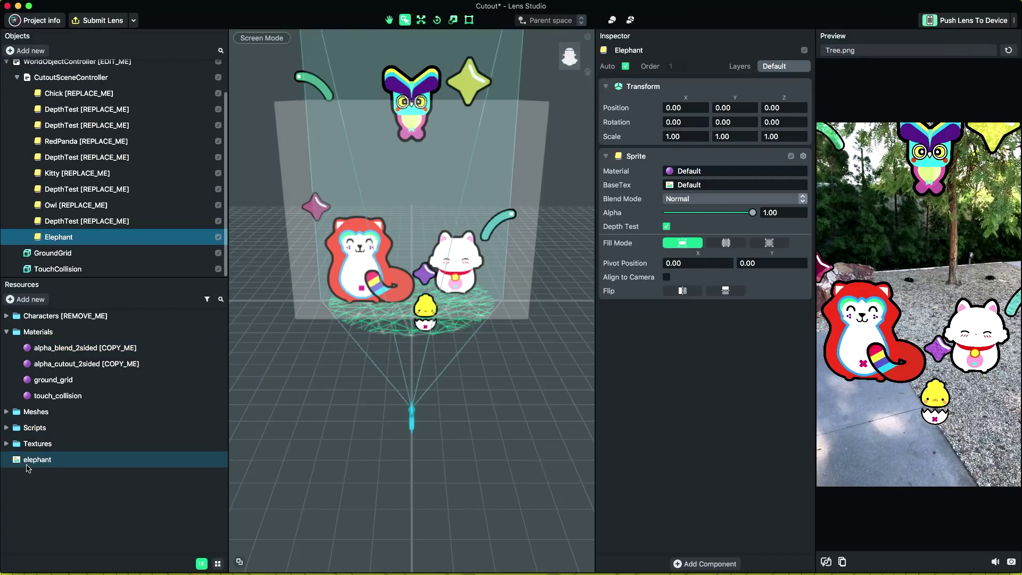
pyautogui.click(28, 467)
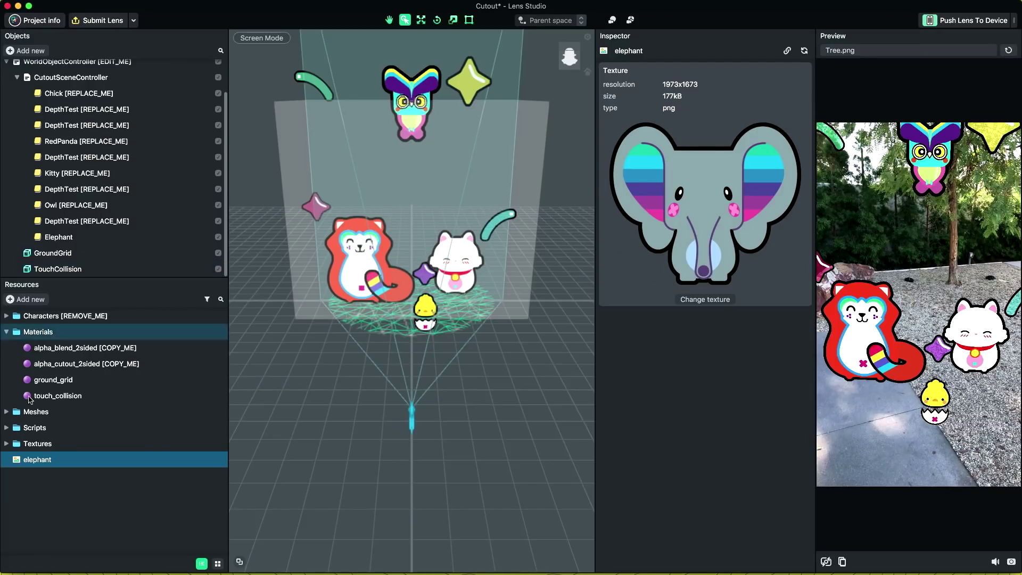
pyautogui.click(7, 316)
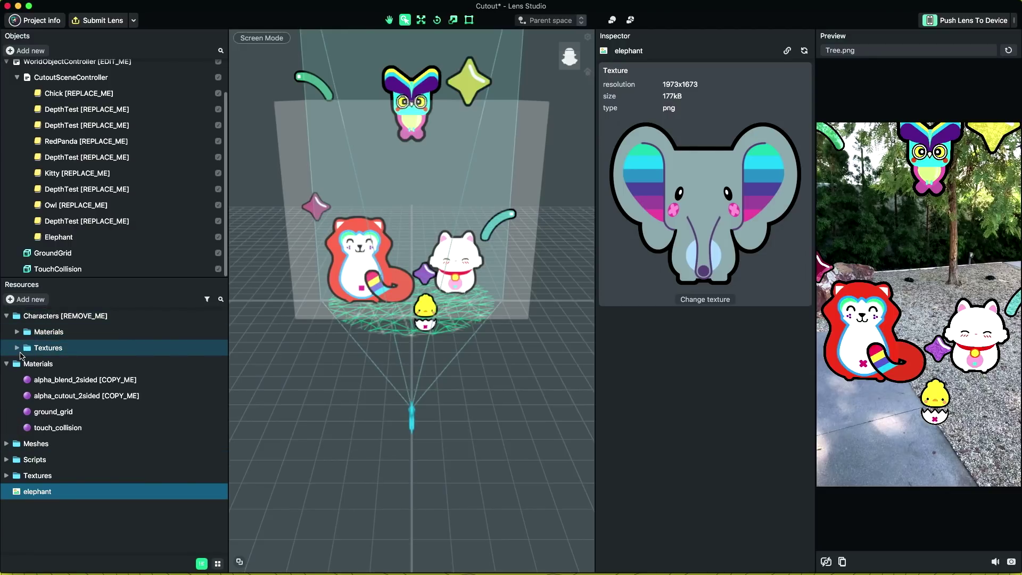
pyautogui.click(18, 348)
pyautogui.click(46, 381)
pyautogui.click(57, 366)
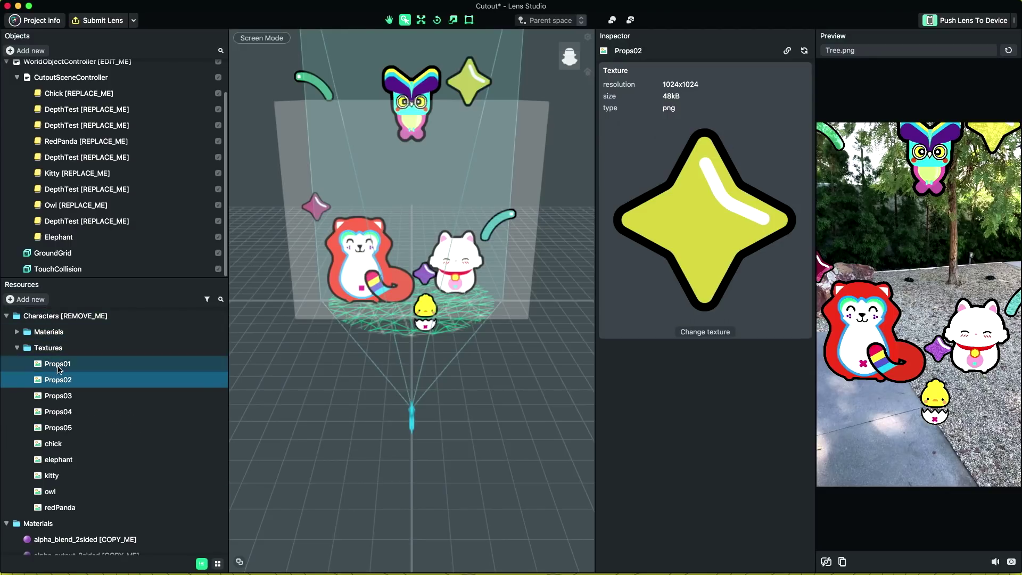
pyautogui.moveTo(59, 370); pyautogui.dragTo(50, 410)
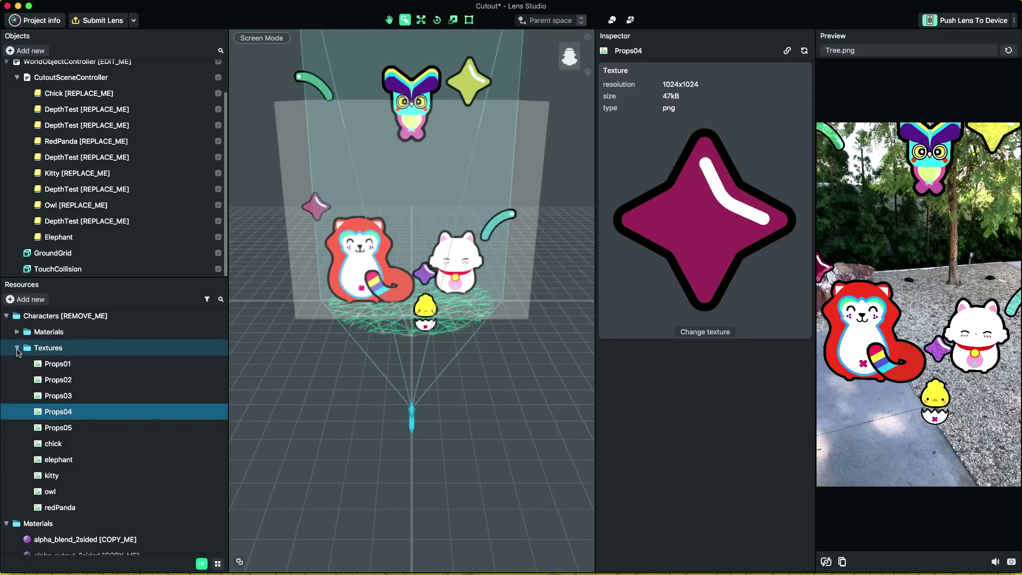
pyautogui.click(17, 349)
pyautogui.click(20, 338)
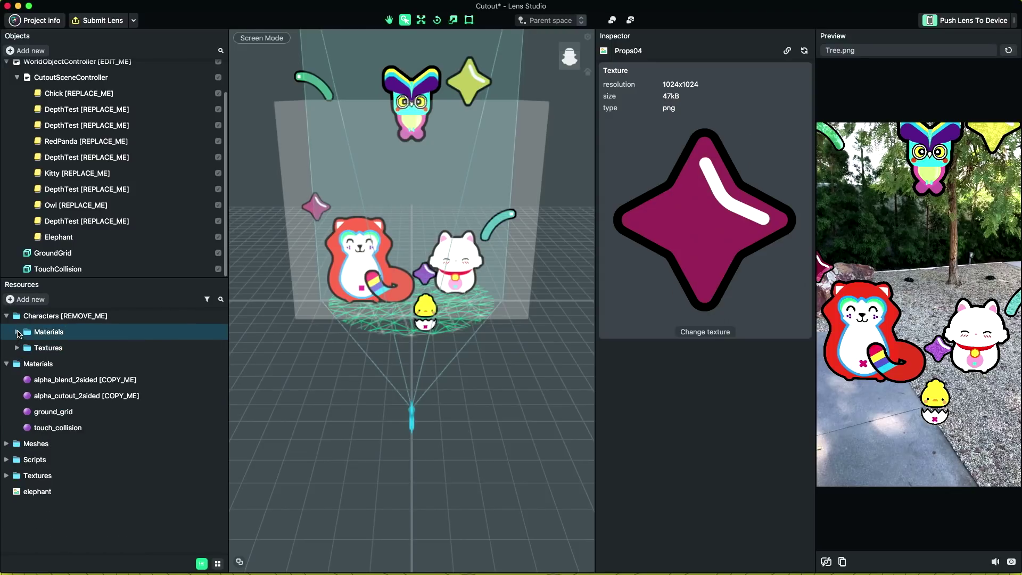
pyautogui.click(6, 320)
pyautogui.click(7, 317)
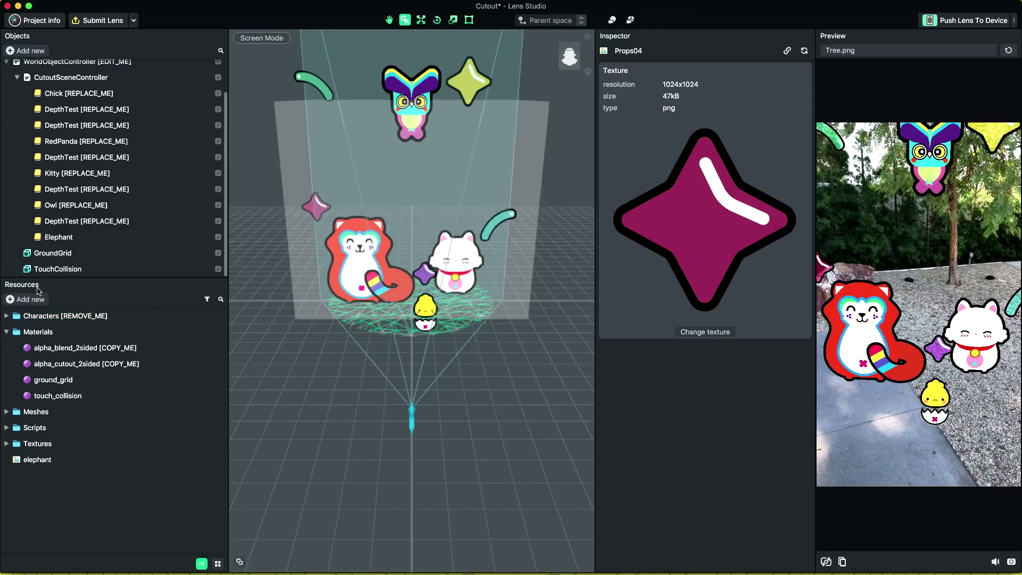
# Duplicate the alpha_cutout_2sided material and name the copy elephant_material.
pyautogui.rightClick(39, 365)
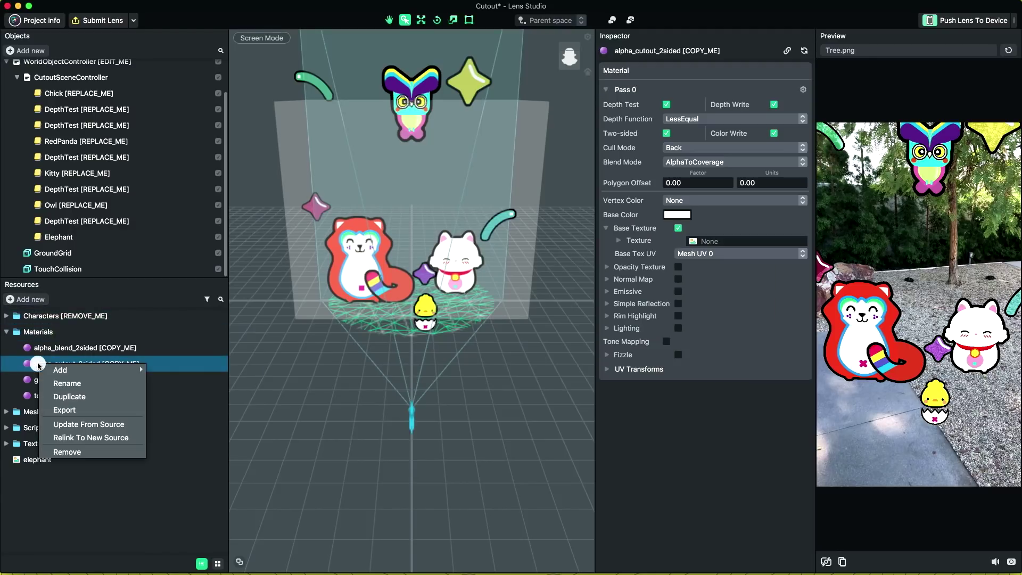
pyautogui.click(58, 394)
pyautogui.rightClick(58, 380)
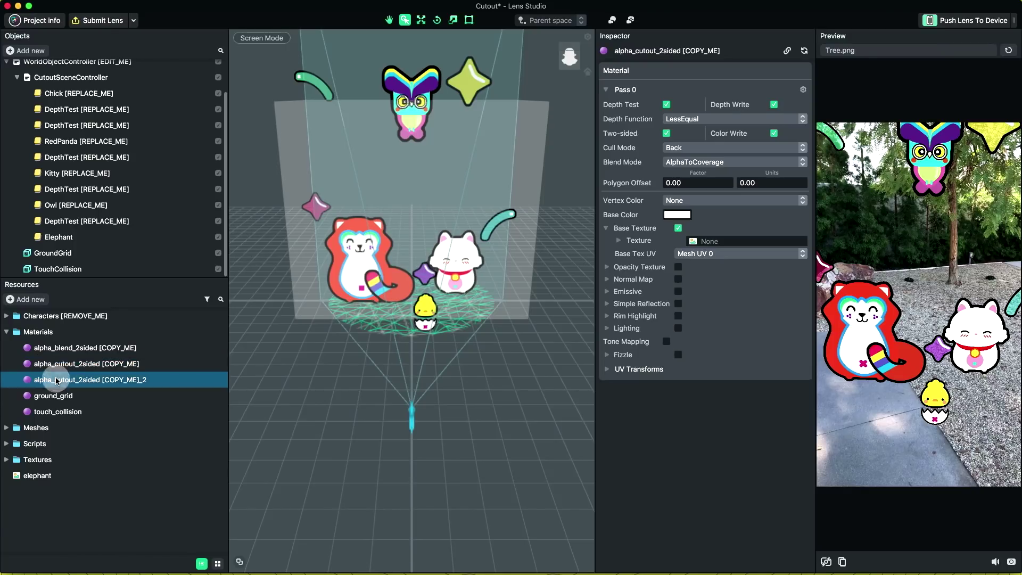
pyautogui.click(77, 399)
pyautogui.write('ele')
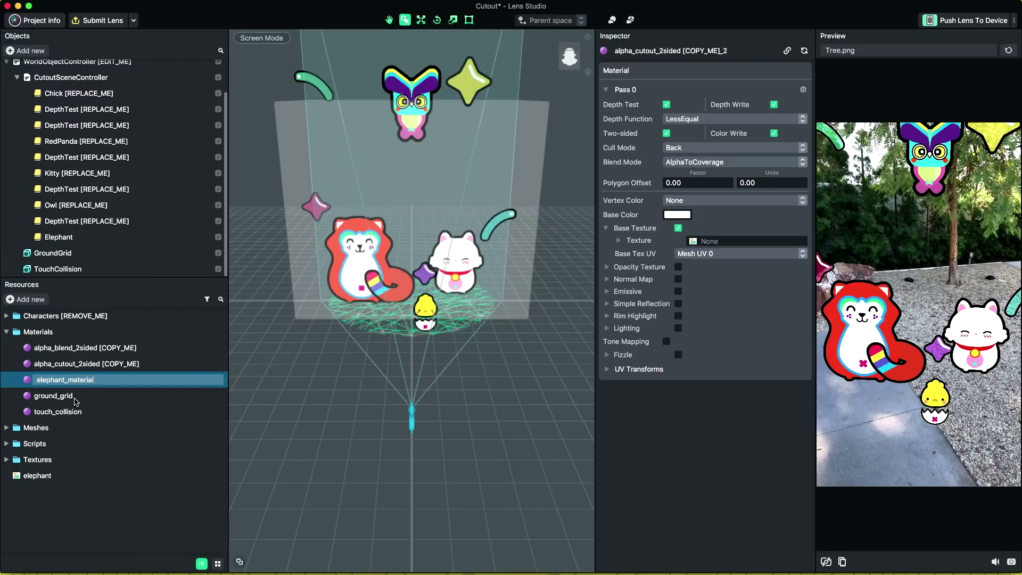
pyautogui.write('phant_material')
pyautogui.press('Return')
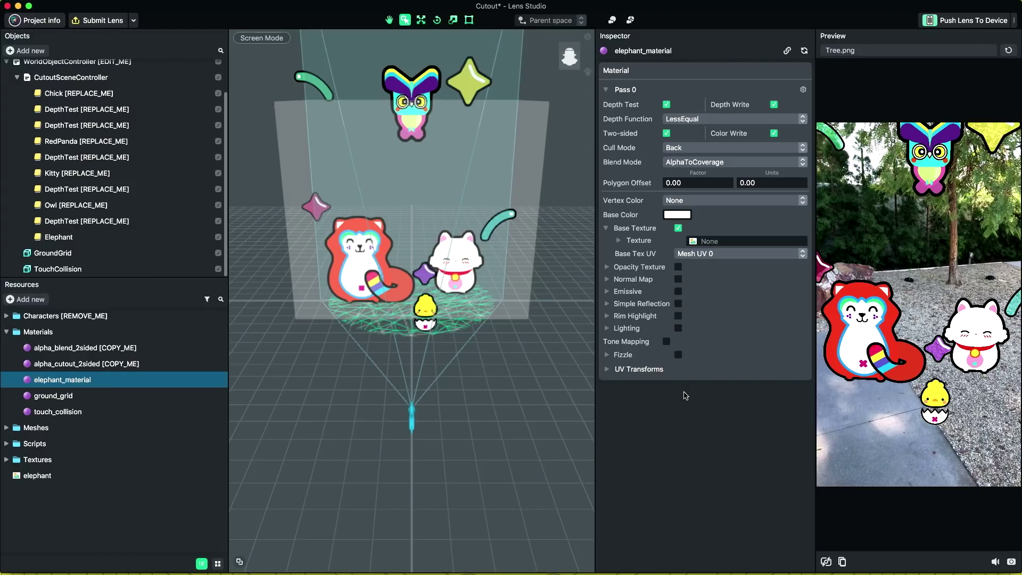
# Give the Elephant sprite elephant_material and the elephant base texture, then reset the preview.
pyautogui.click(67, 239)
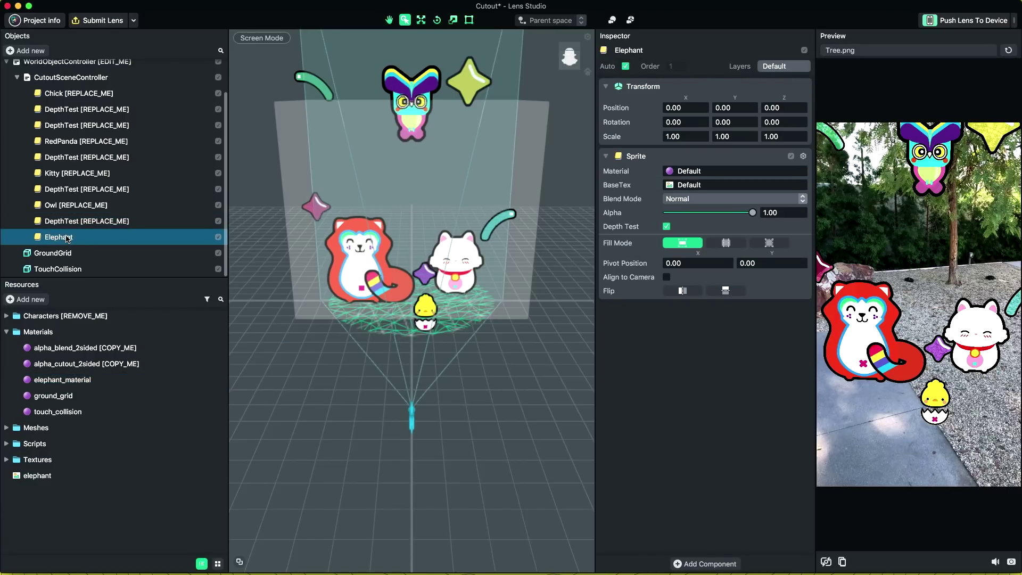
pyautogui.click(675, 171)
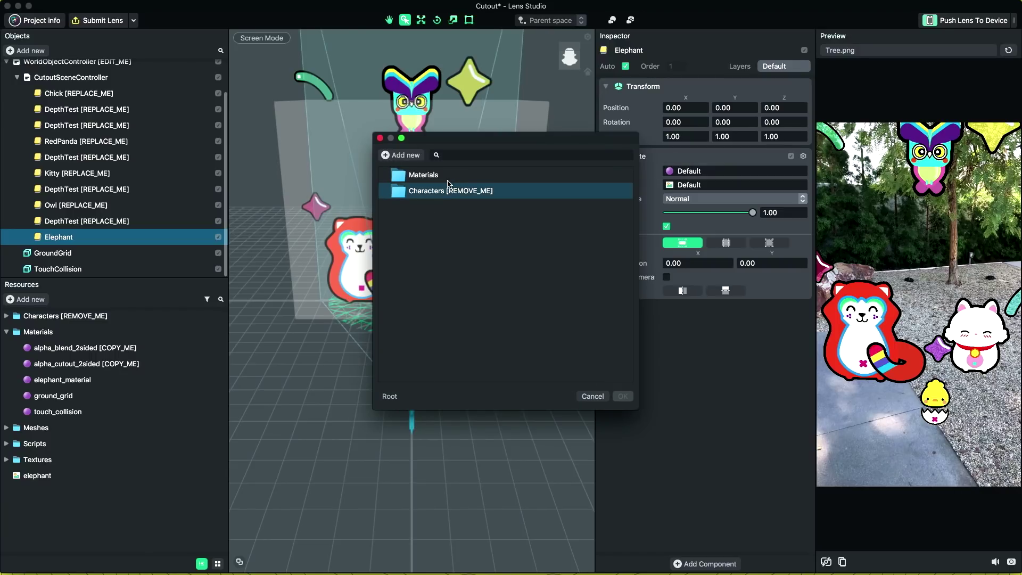
pyautogui.doubleClick(423, 175)
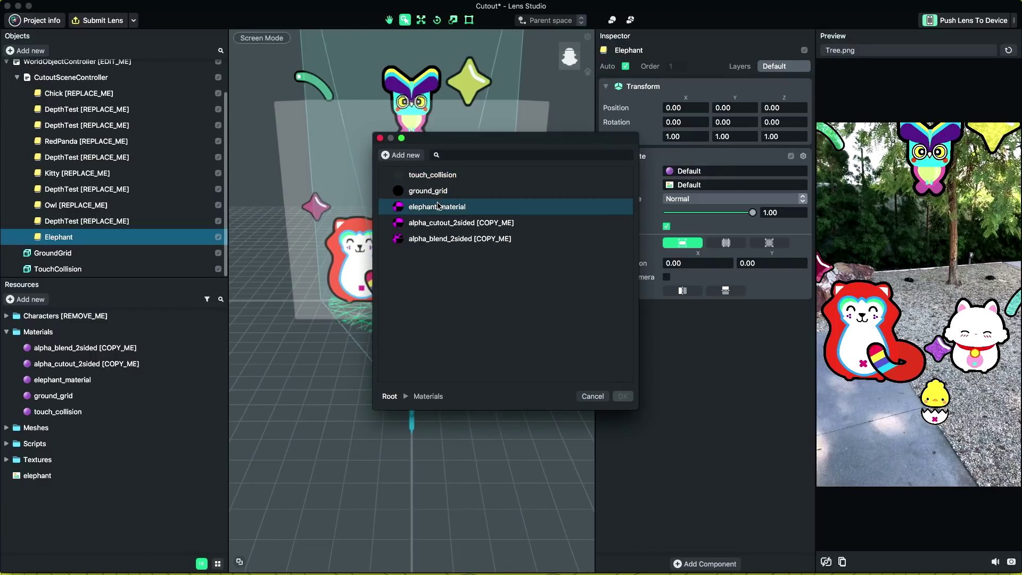
pyautogui.doubleClick(434, 207)
pyautogui.click(679, 188)
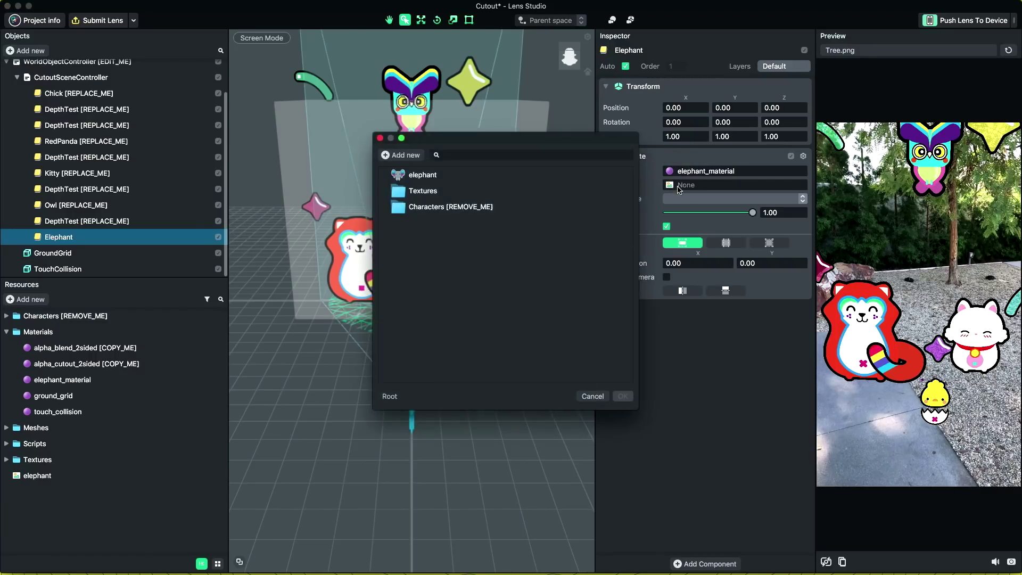
pyautogui.doubleClick(424, 177)
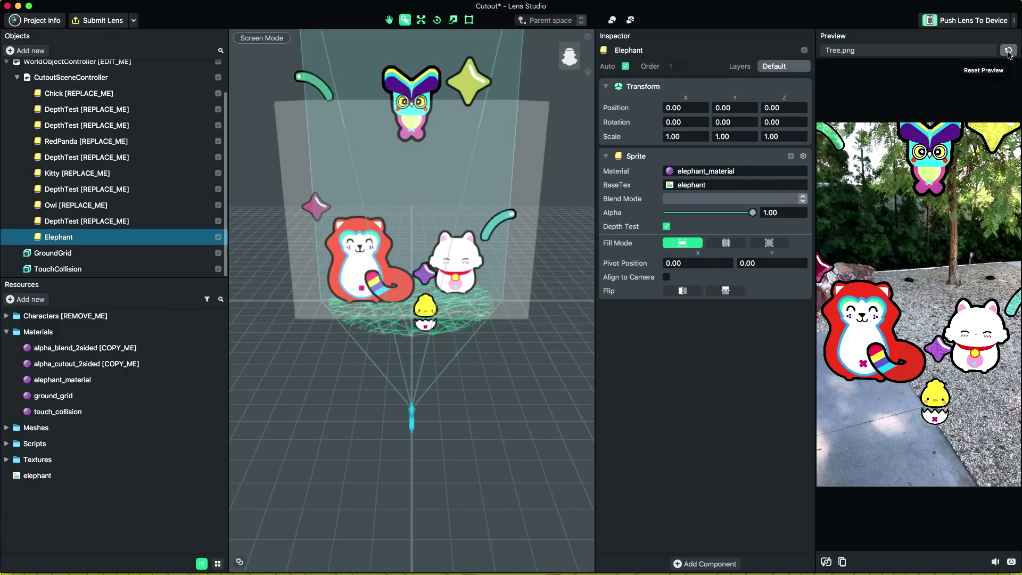
pyautogui.click(1008, 50)
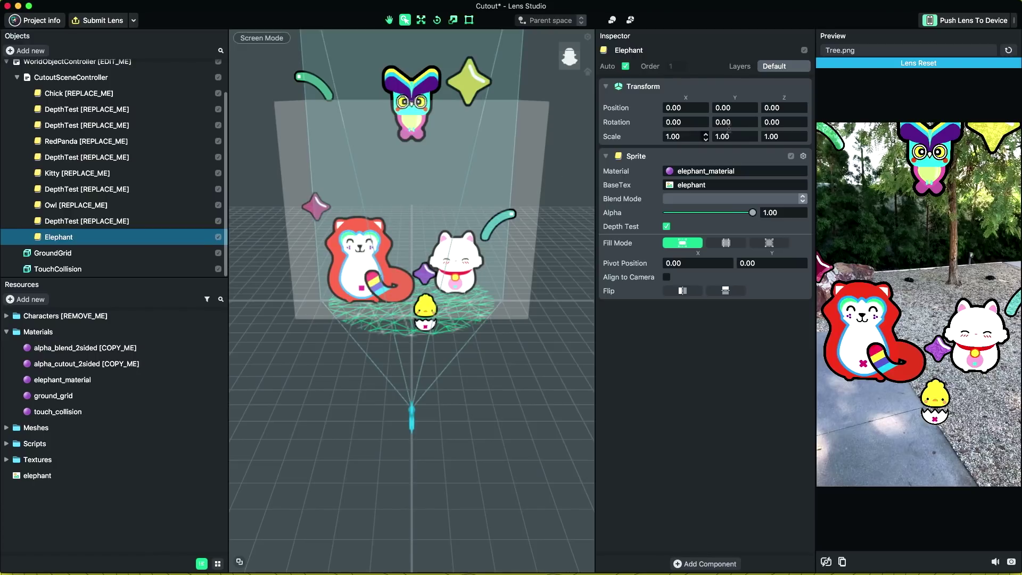
# Set the elephant's scale to 40 on X, Y and Z and its pivot Y to -1.
pyautogui.click(687, 136)
pyautogui.write('40')
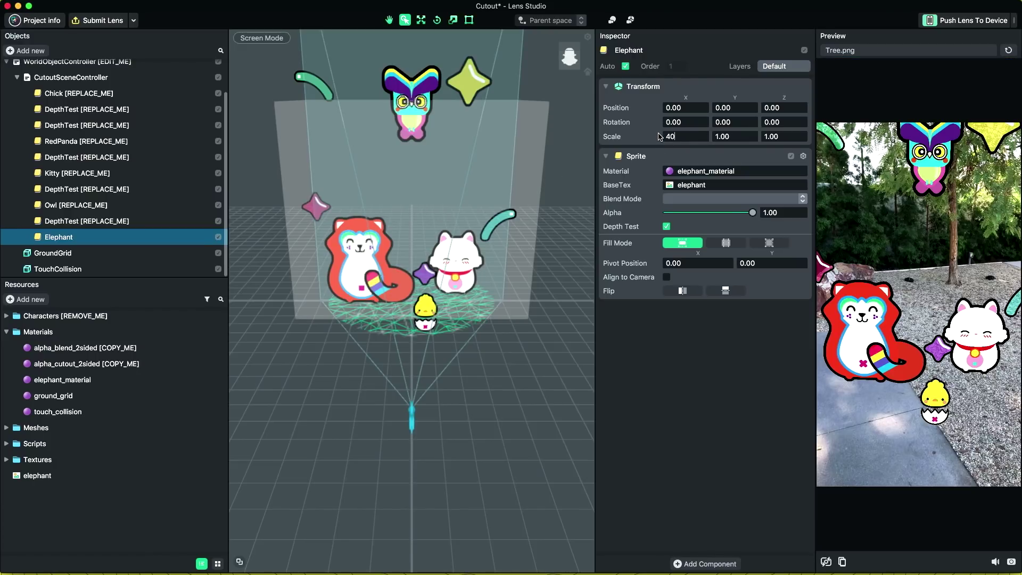
pyautogui.press('Return')
pyautogui.click(729, 136)
pyautogui.write('40')
pyautogui.press('Return')
pyautogui.click(780, 137)
pyautogui.write('40')
pyautogui.press('Return')
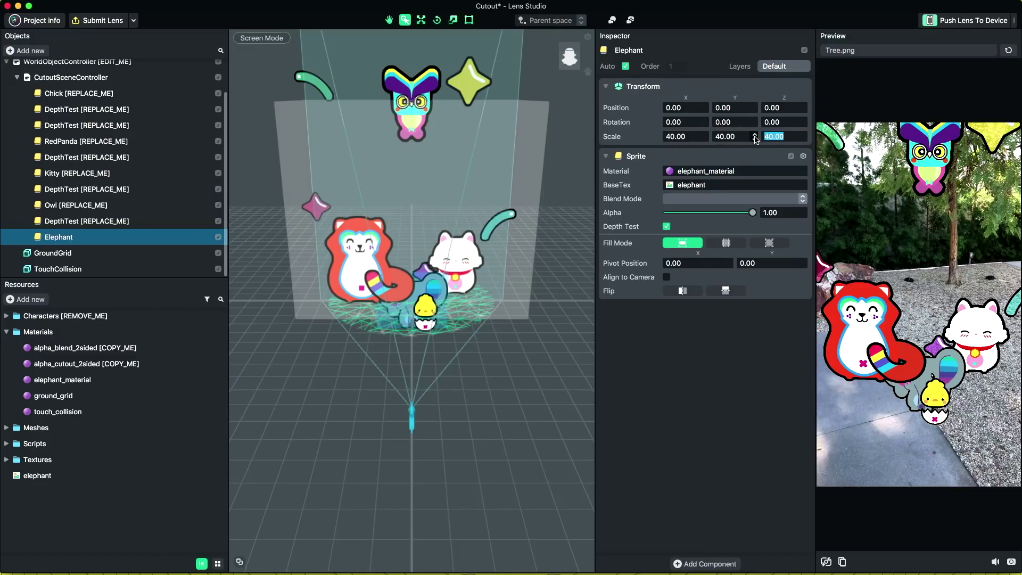
pyautogui.click(691, 136)
pyautogui.click(738, 264)
pyautogui.write('-1')
pyautogui.press('Return')
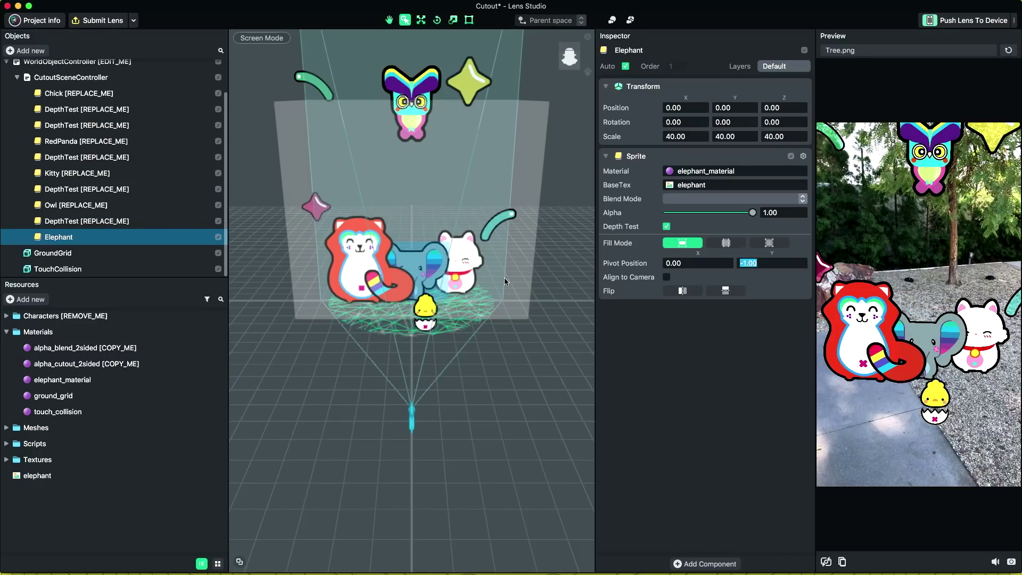
# Push the elephant back to Z -56.1798 behind the animals and enlarge it.
pyautogui.keyDown('alt'); pyautogui.moveTo(401, 427); pyautogui.dragTo(463, 415); pyautogui.keyUp('alt')
pyautogui.press('w')
pyautogui.moveTo(421, 297); pyautogui.dragTo(507, 223)
pyautogui.press('r')
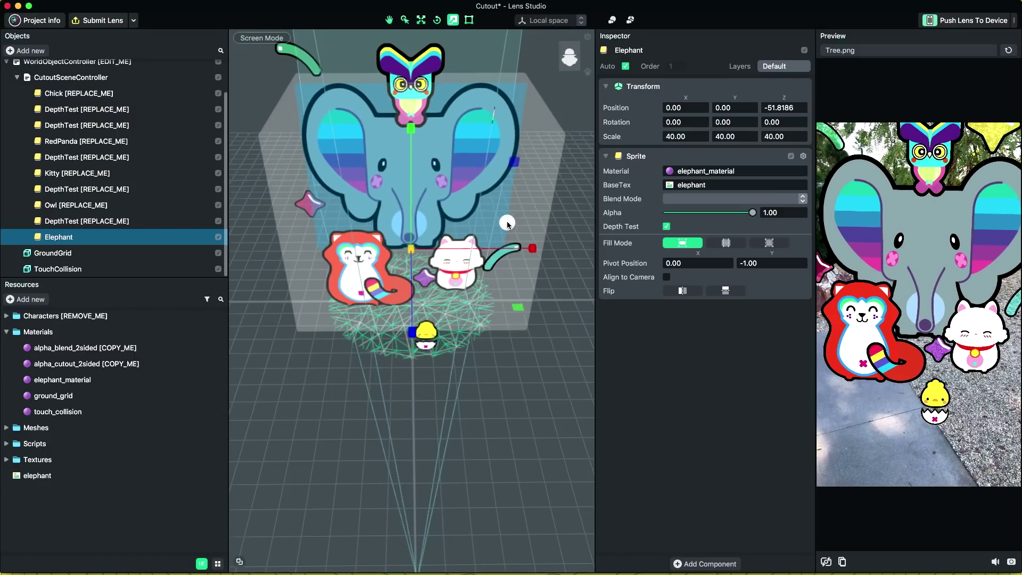
pyautogui.keyDown('alt'); pyautogui.moveTo(366, 422); pyautogui.dragTo(444, 409); pyautogui.keyUp('alt')
pyautogui.press('w')
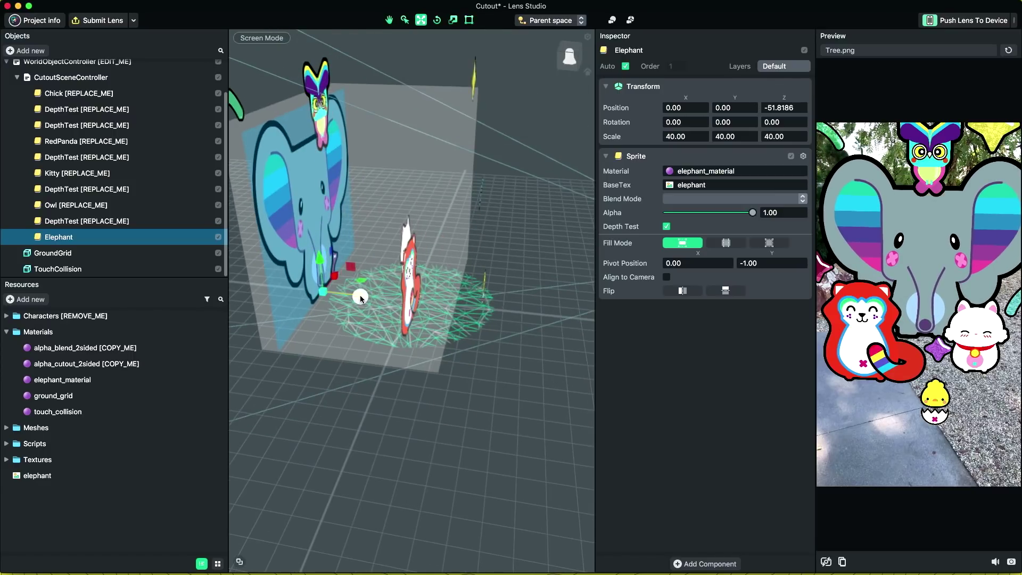
pyautogui.moveTo(360, 298); pyautogui.dragTo(379, 436)
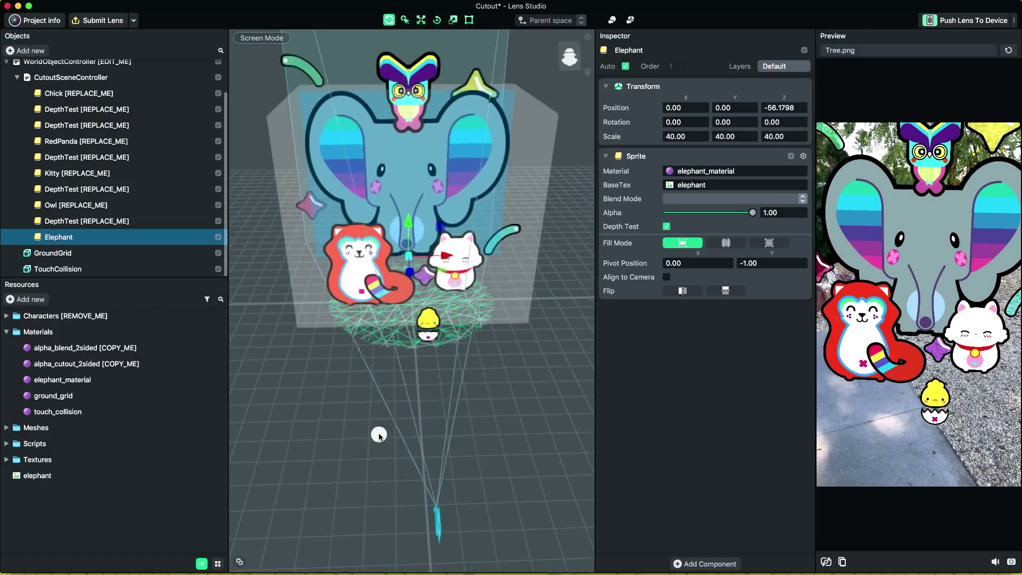
pyautogui.press('r')
pyautogui.moveTo(409, 256); pyautogui.dragTo(426, 255)
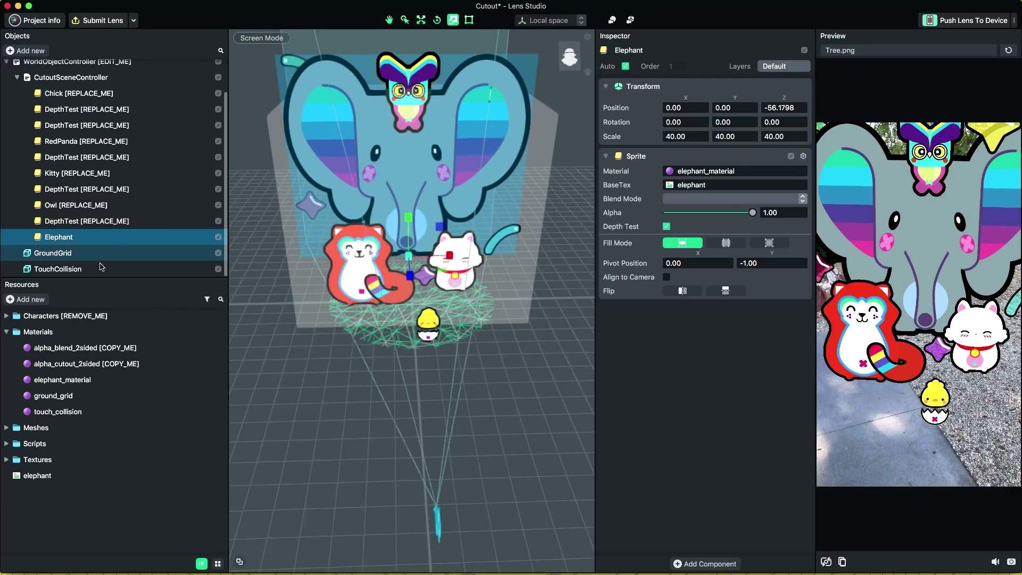
# Scale up the TouchCollision box, mostly taller, to enclose the elephant and other animals.
pyautogui.click(86, 273)
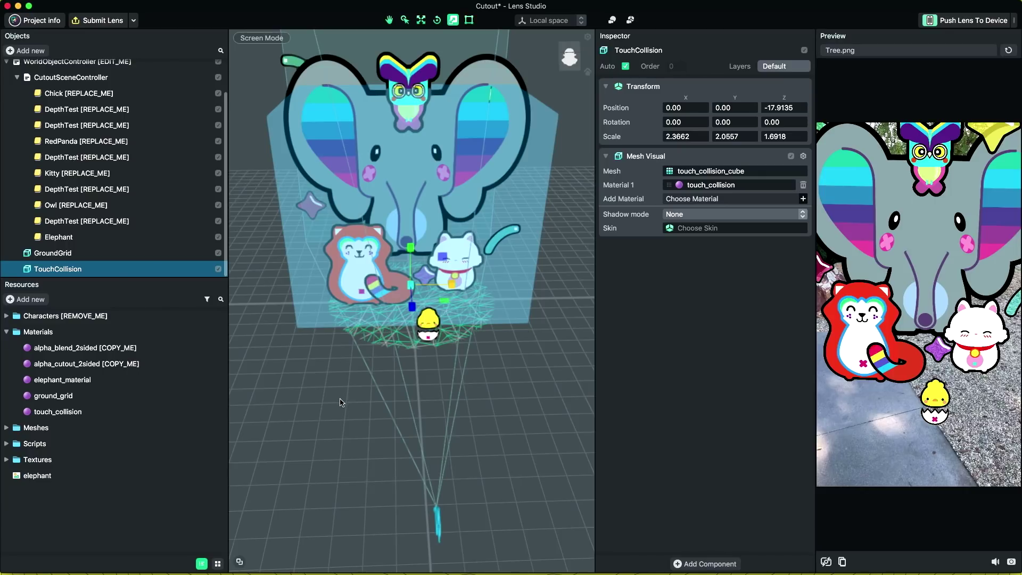
pyautogui.keyDown('alt'); pyautogui.moveTo(333, 427); pyautogui.dragTo(377, 392); pyautogui.keyUp('alt')
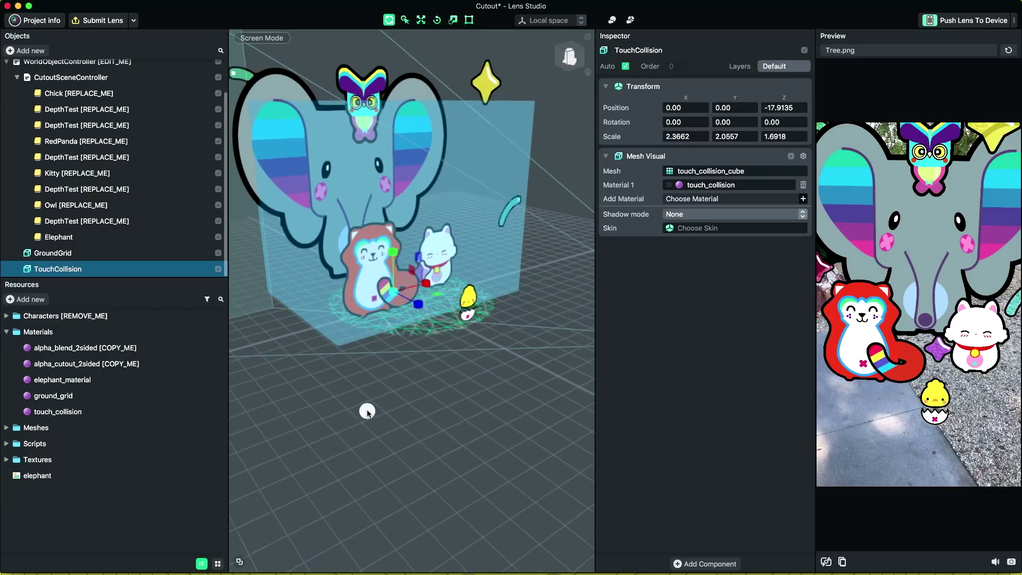
pyautogui.press('r')
pyautogui.moveTo(426, 310); pyautogui.dragTo(429, 315)
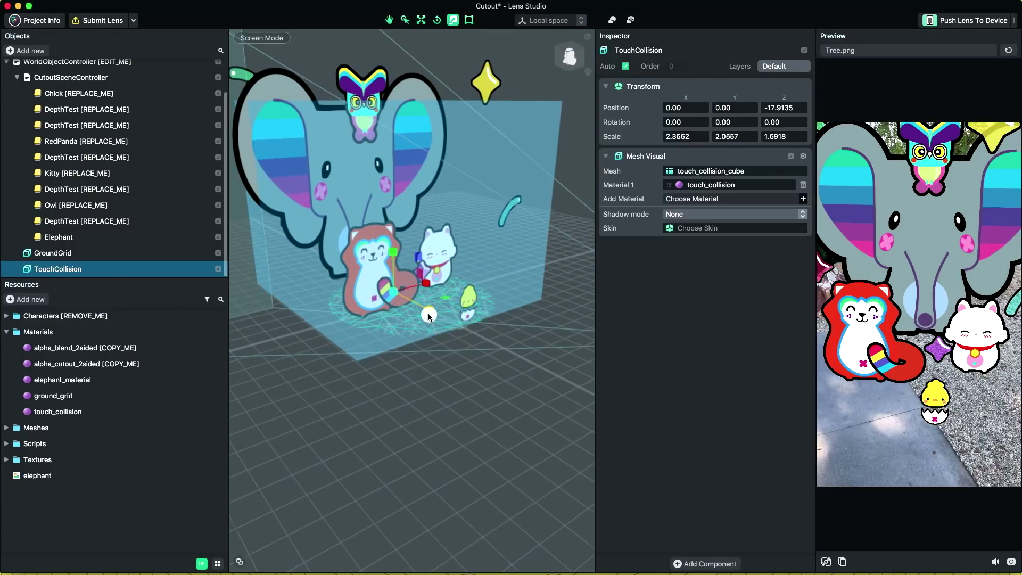
pyautogui.moveTo(394, 251); pyautogui.dragTo(394, 244)
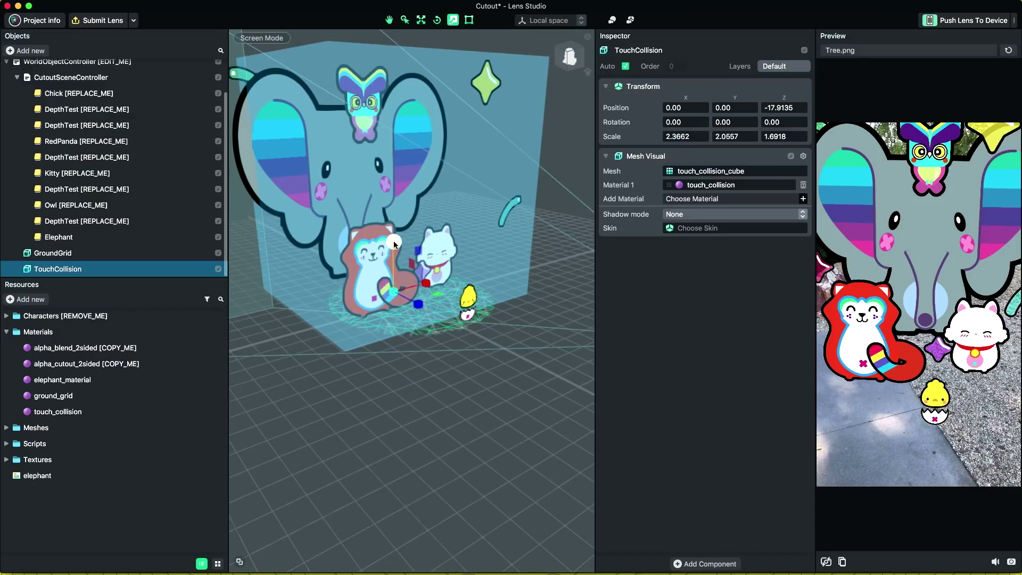
pyautogui.keyDown('alt'); pyautogui.moveTo(443, 358); pyautogui.dragTo(407, 384); pyautogui.keyUp('alt')
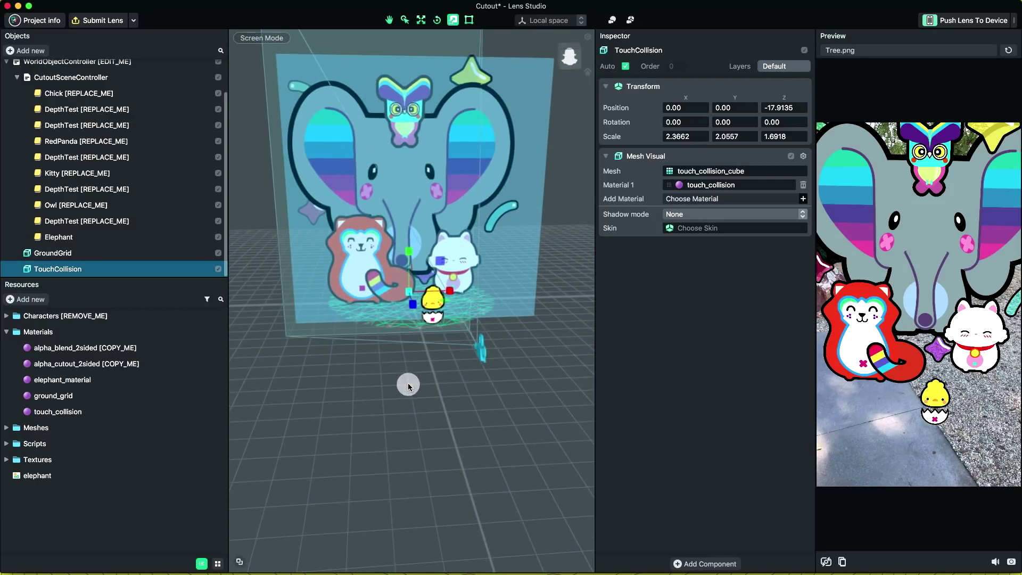
# Pair a phone via the Snapcode and push the elephant lens to it.
pyautogui.click(966, 21)
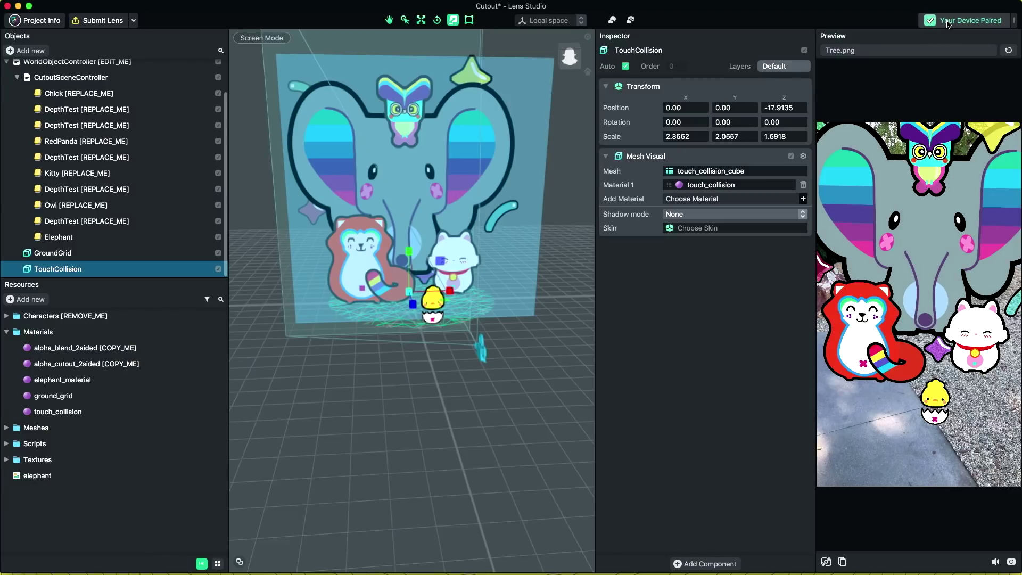
pyautogui.click(947, 22)
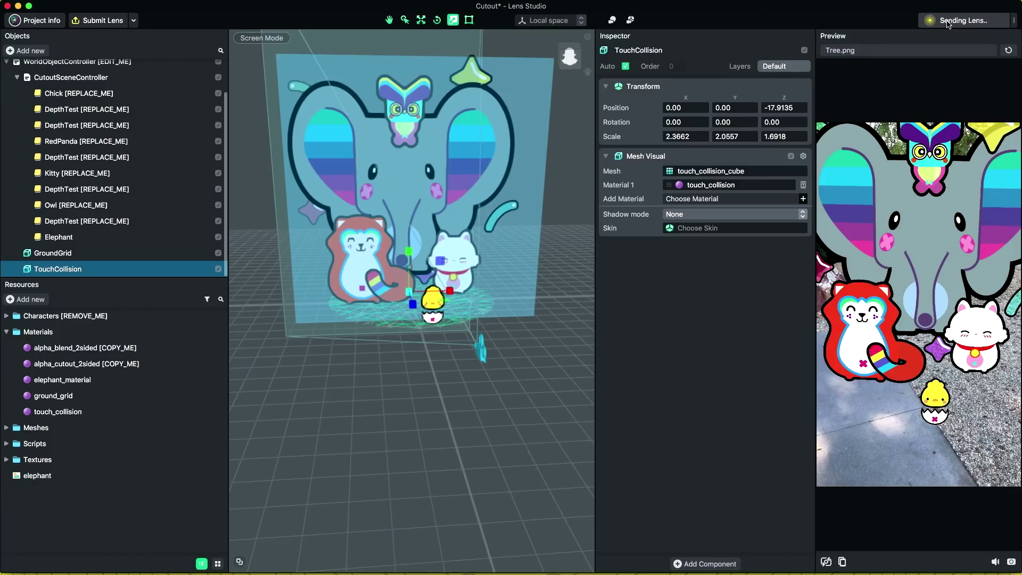